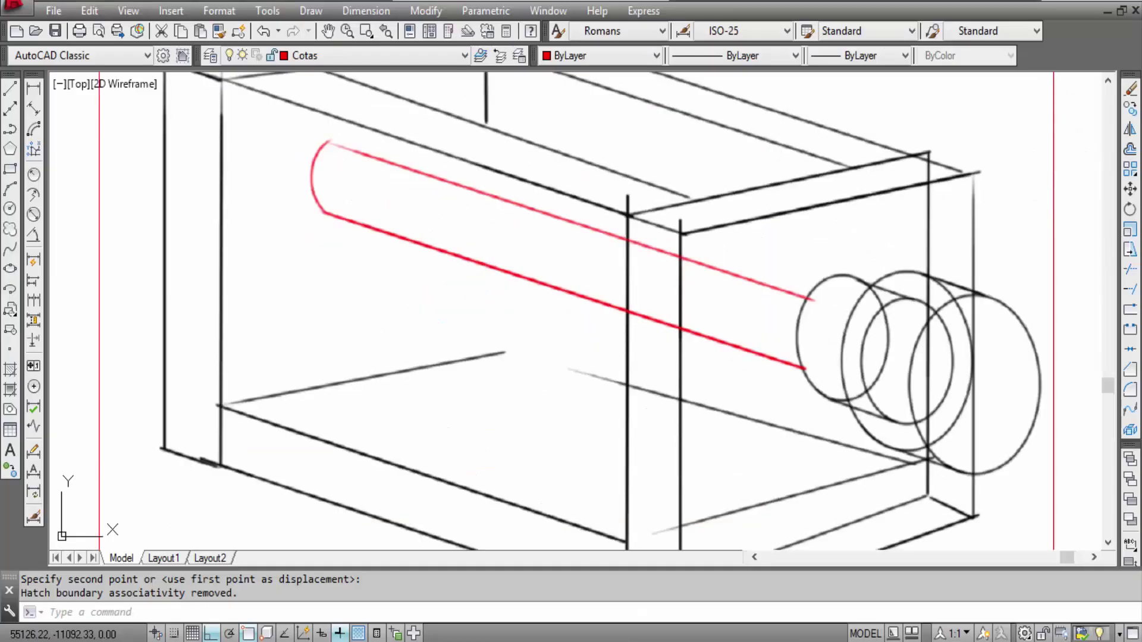
Zoom out until the whole box, red tube, end cylinders and red frame are visible.
scroll(447, 191, "down", 3)
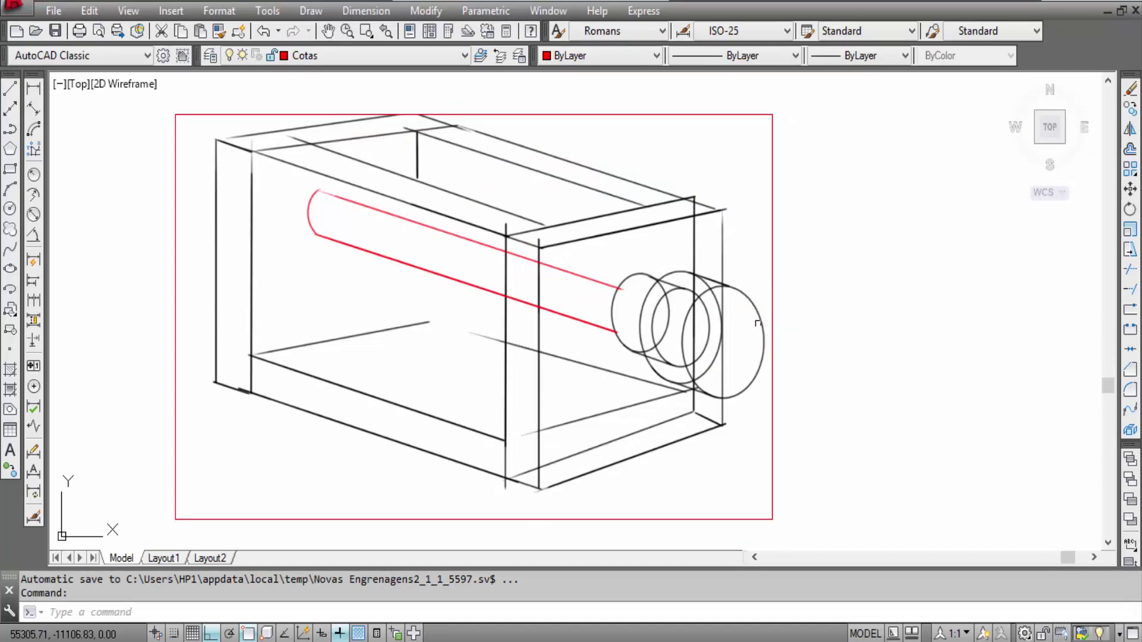
Pan the box sketch slightly left and up in the view.
middle_click_drag(690, 340, 652, 334)
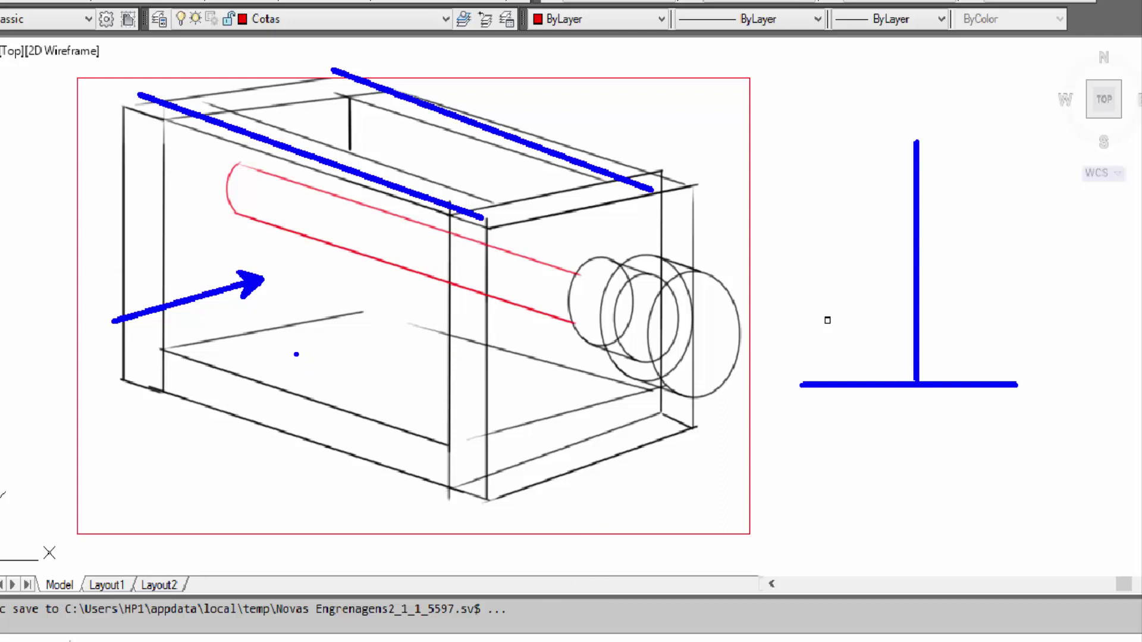
Circle a spot on the box floor in blue and add a red vertical mark over it.
mouse_move(297, 355)
left_mouse_down()
mouse_move(306, 364)
mouse_move(307, 330)
left_mouse_up()
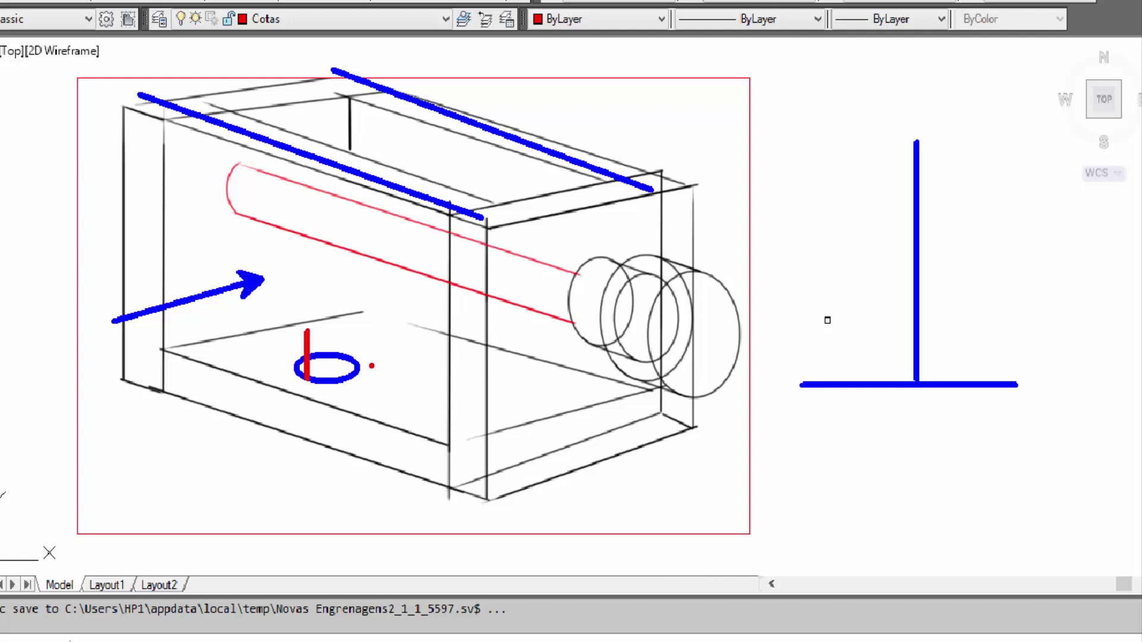
left_click_drag(356, 378, 356, 327)
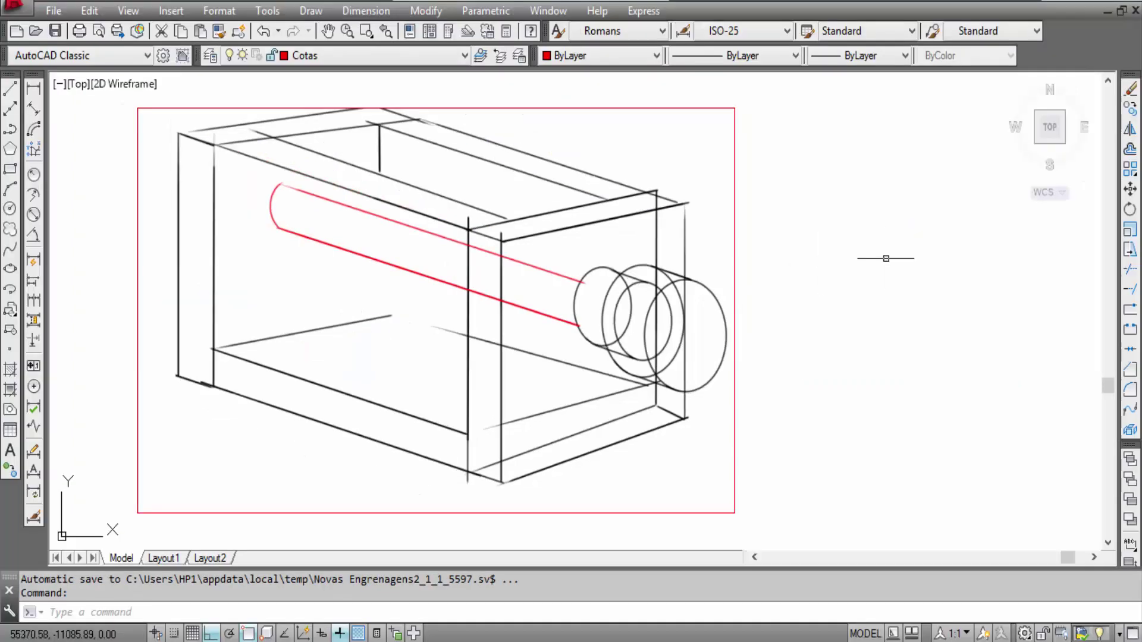
Reposition the sketch, first left and down, then right and down.
middle_click_drag(828, 255, 785, 311)
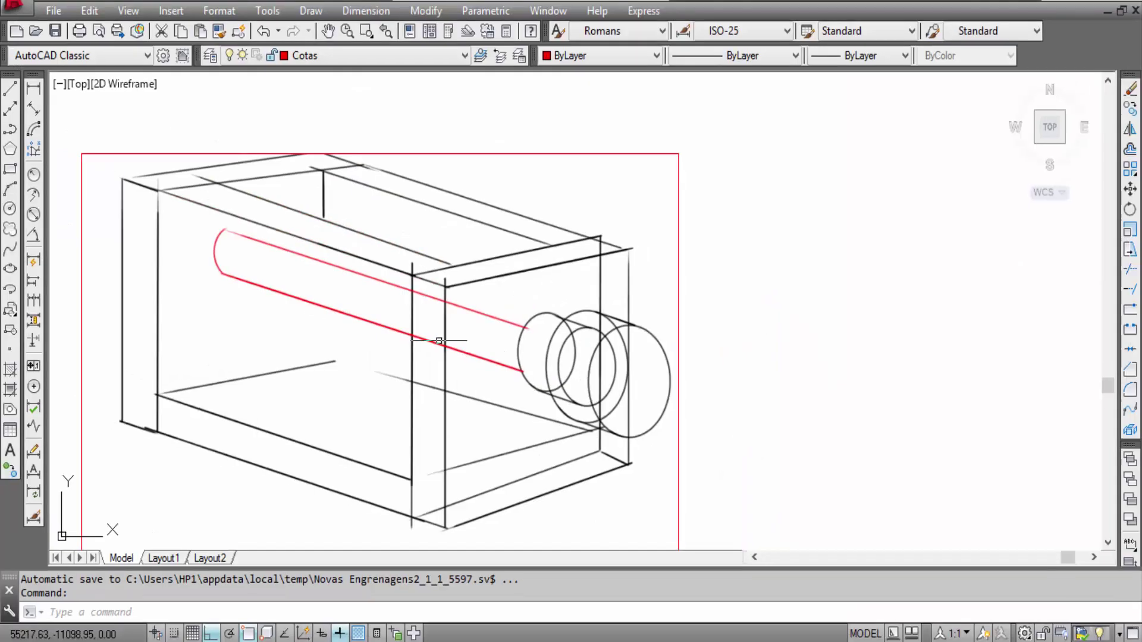
middle_click_drag(502, 349, 642, 374)
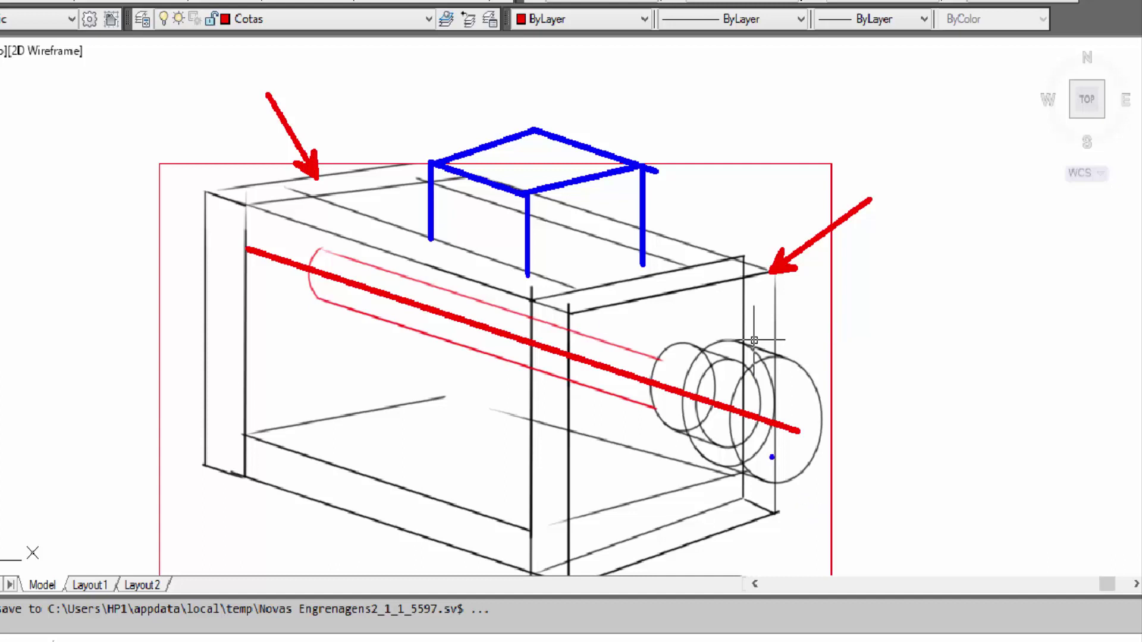
Sketch a blue arrow along the tube axis, undo the blue annotations, and pan up-left.
left_click_drag(228, 239, 913, 466)
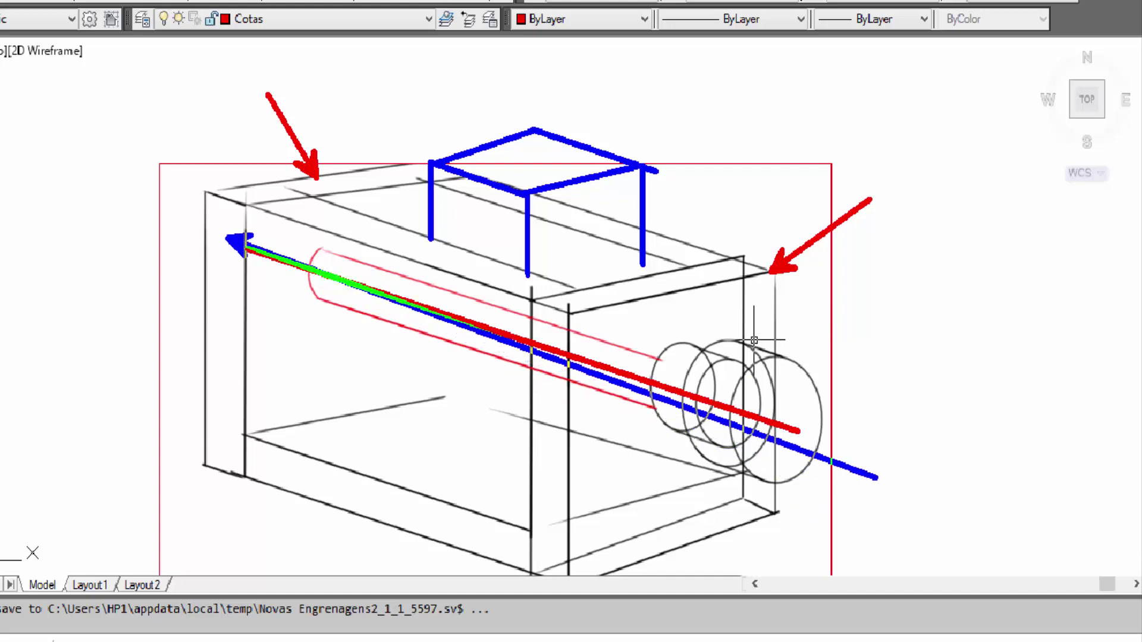
key("ctrl+z")
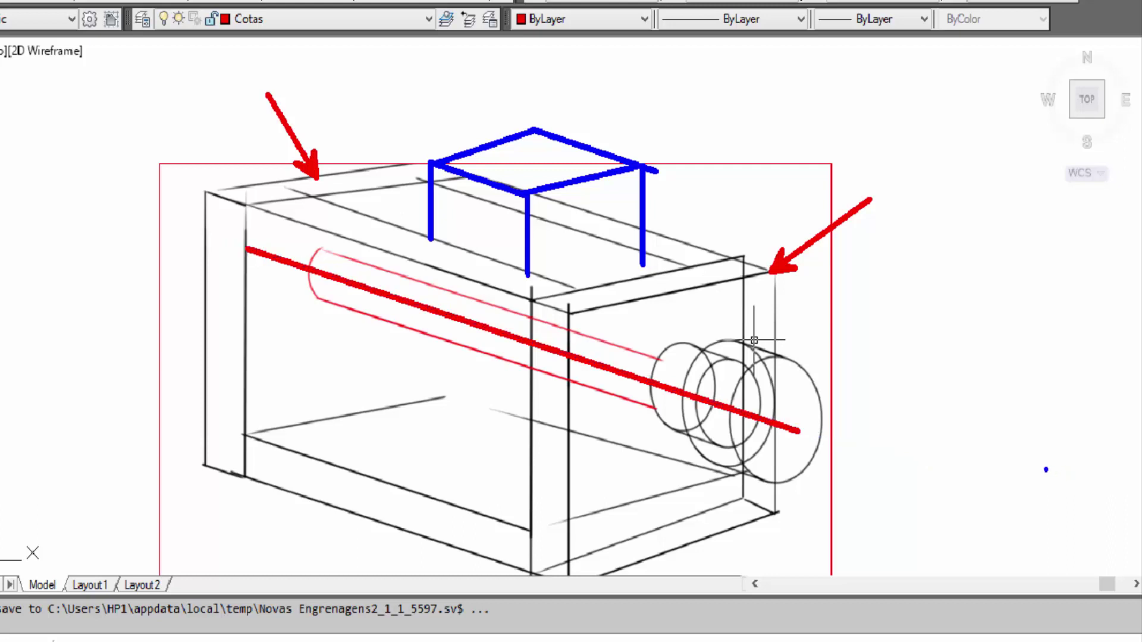
key("ctrl+z")
key("ctrl+z")
key("ctrl+z")
key("ctrl+z")
key("ctrl+z")
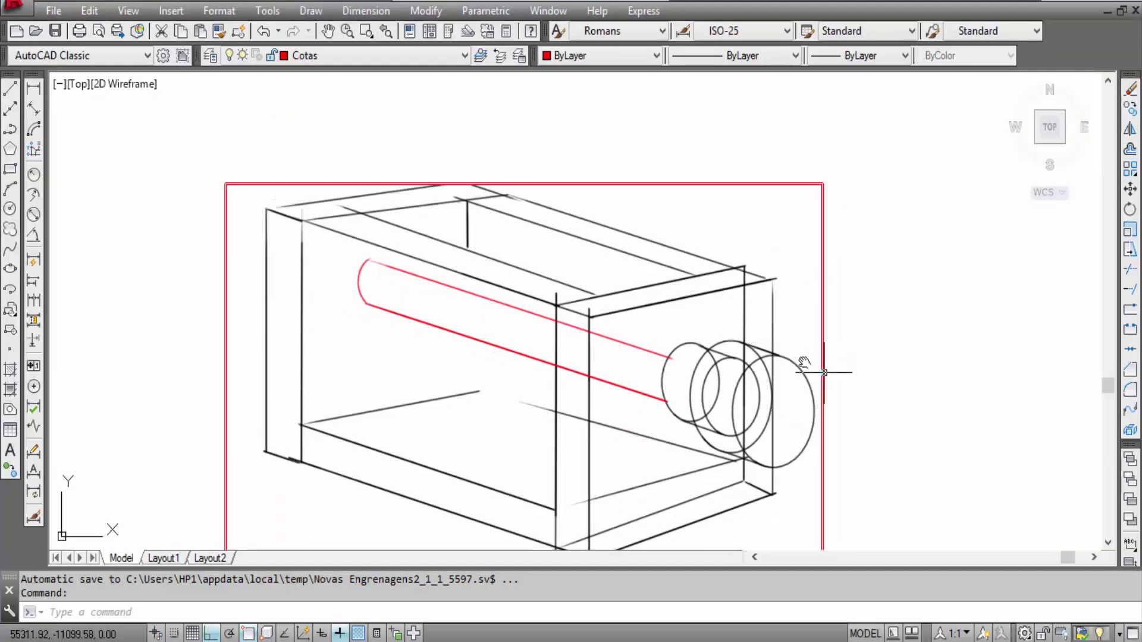
middle_click_drag(824, 372, 783, 344)
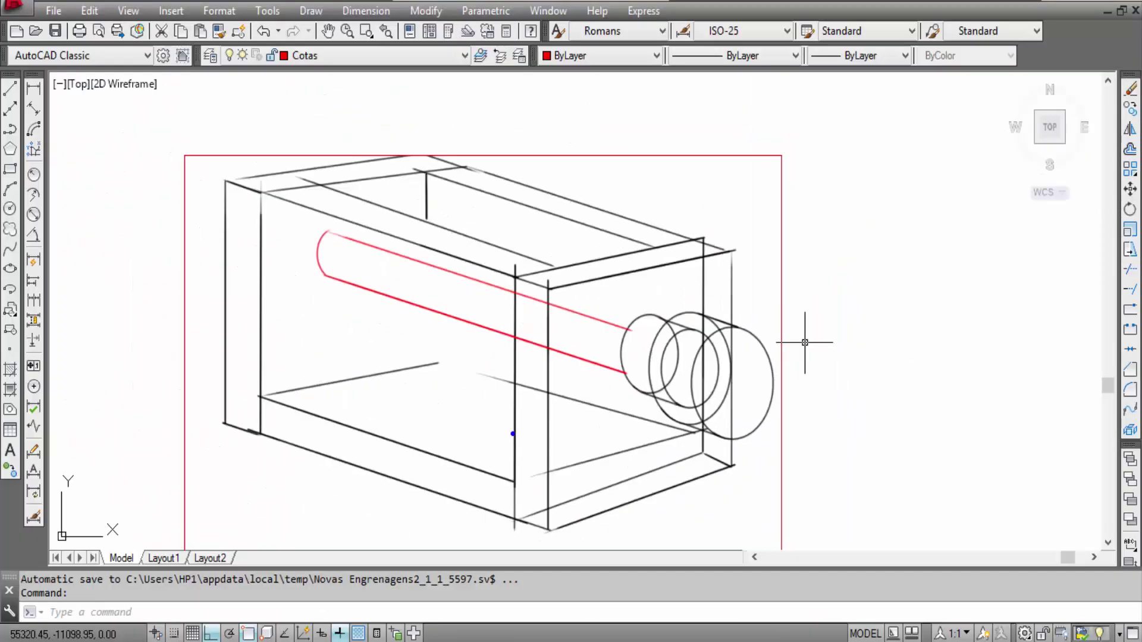
Draw blue crosses over the box's front and back, redrawing one misplaced diagonal.
mouse_move(526, 486)
left_mouse_down()
mouse_move(543, 449)
mouse_move(527, 185)
left_mouse_up()
left_click_drag(421, 336, 696, 264)
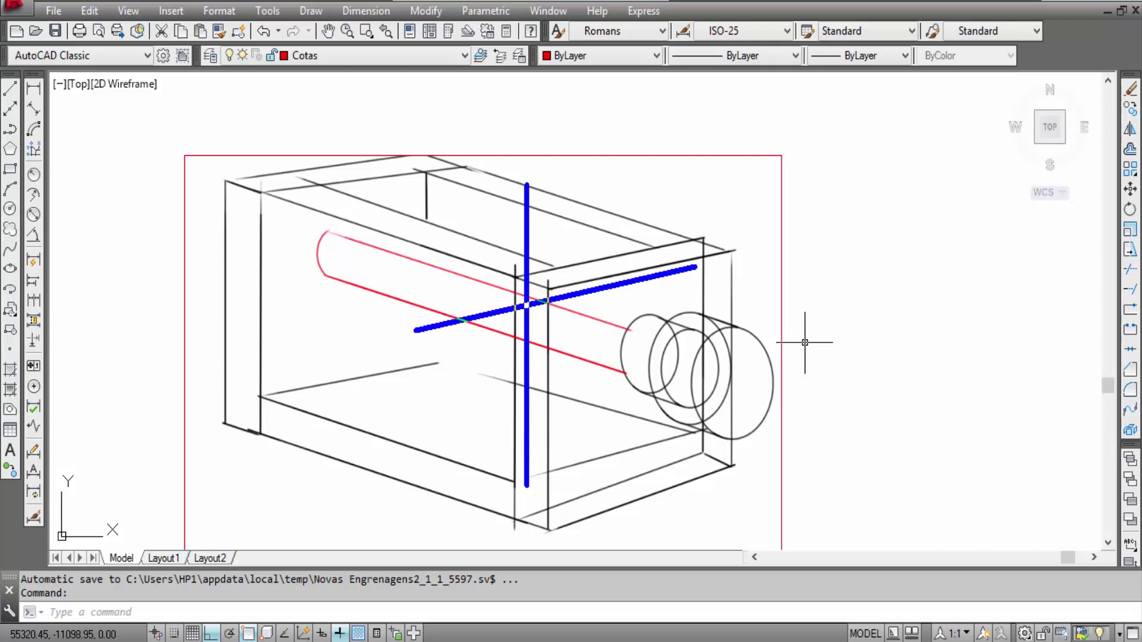
key("ctrl+z")
left_click_drag(459, 290, 720, 222)
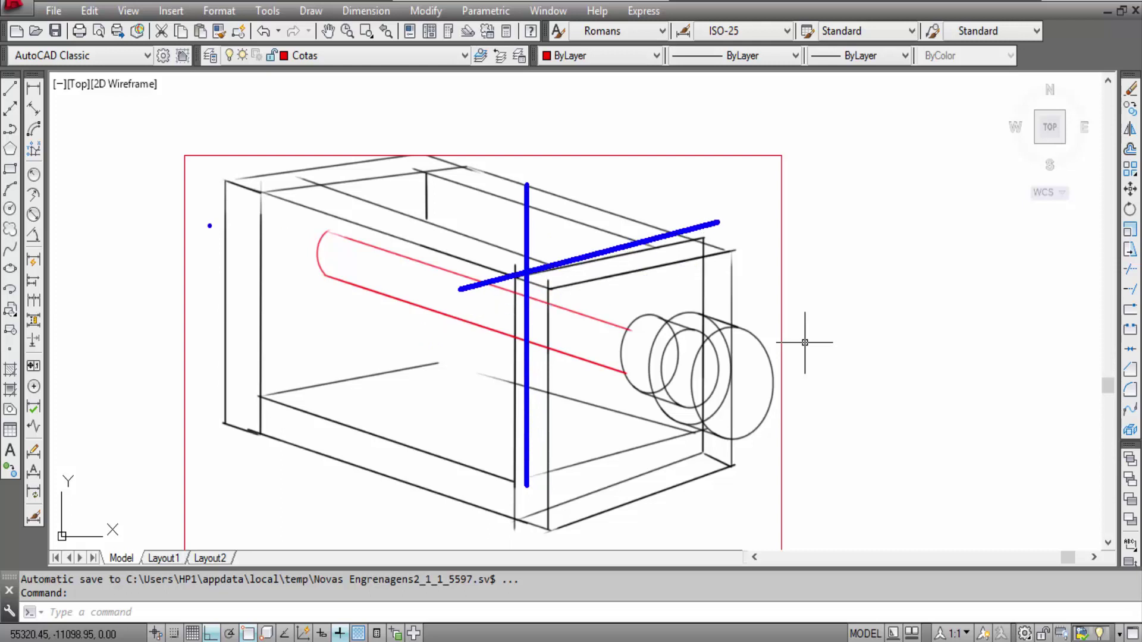
mouse_move(231, 356)
left_mouse_down()
mouse_move(220, 140)
mouse_move(231, 106)
left_mouse_up()
left_click_drag(180, 208, 483, 133)
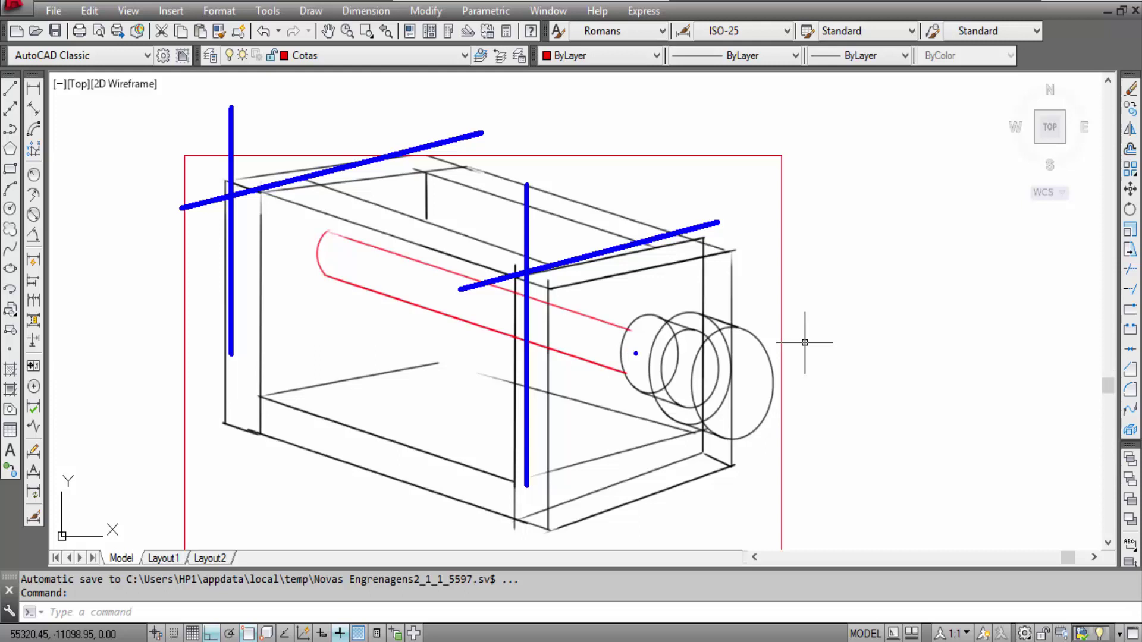
Draw paired blue arrows pointing at the front ring and the tube's rounded end.
left_click_drag(635, 353, 534, 373)
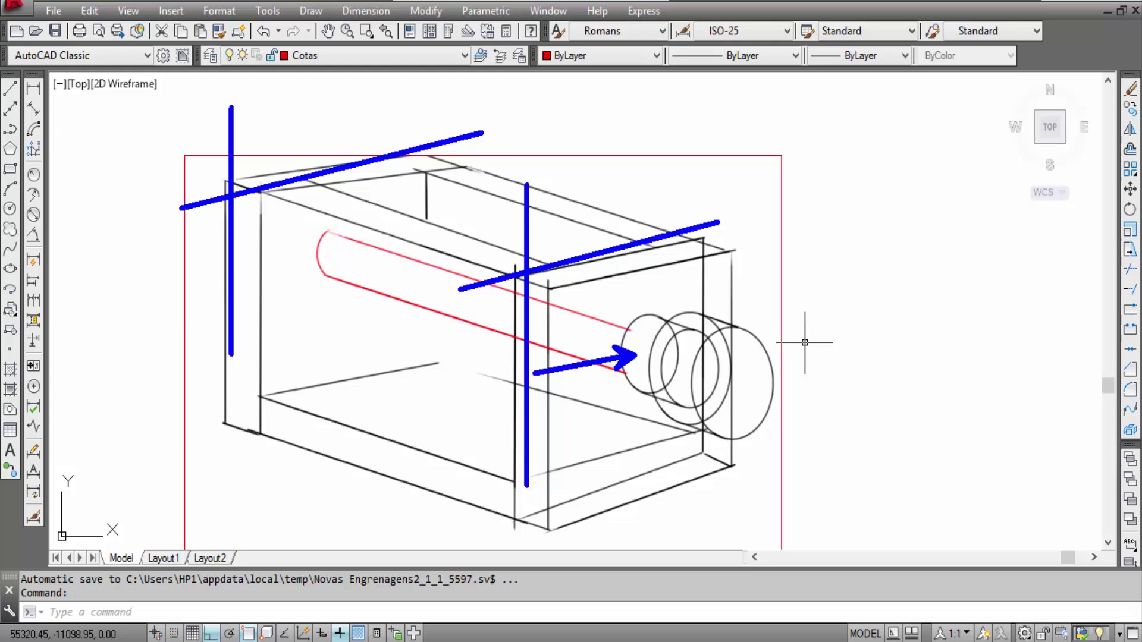
left_click_drag(642, 336, 642, 253)
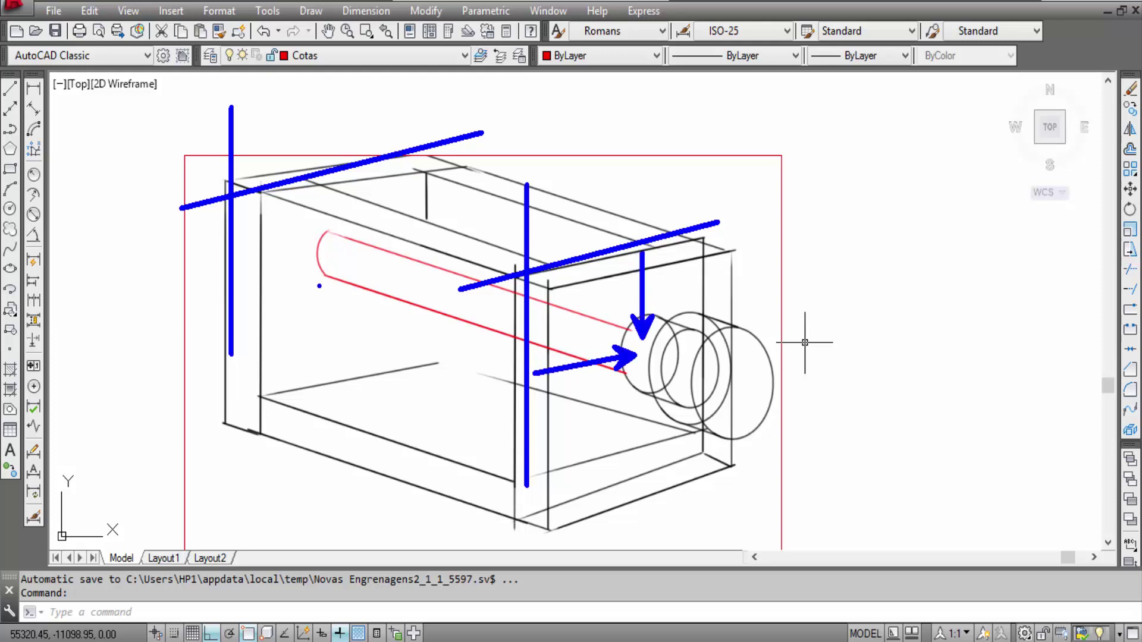
left_click_drag(319, 275, 225, 275)
left_click_drag(333, 257, 333, 174)
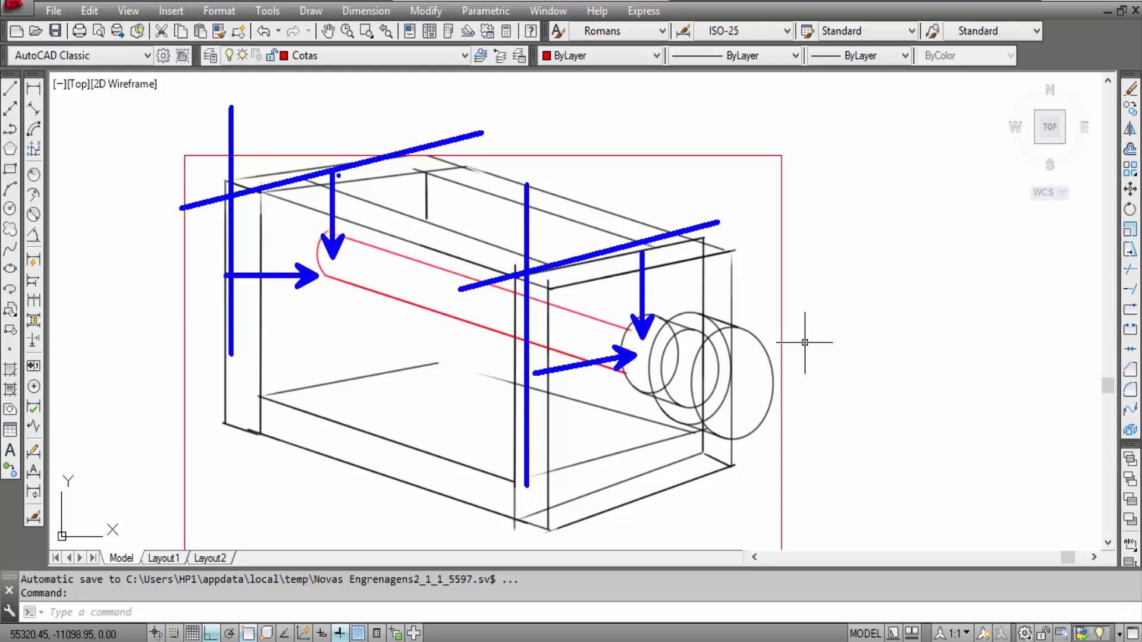